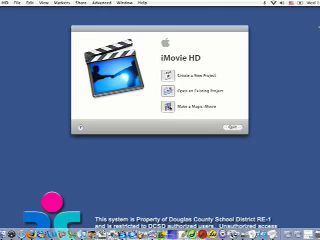
Create a new project named 'My Chinese Movie' in the Movies folder
{"action": "left_click", "coordinate": [167, 76]}
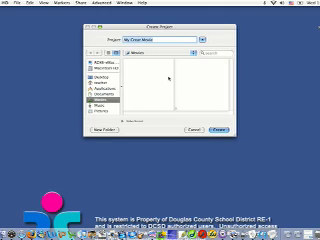
{"action": "type", "text": "My Chi"}
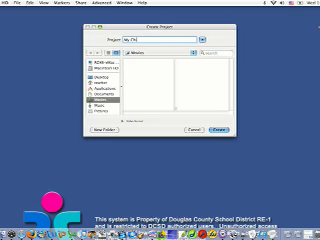
{"action": "type", "text": "nese Movie"}
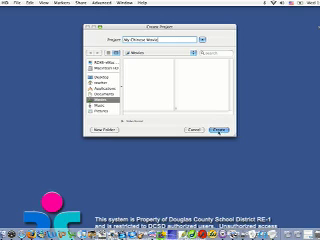
{"action": "left_click", "coordinate": [219, 130]}
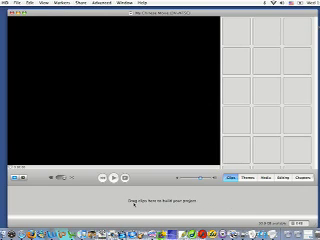
Switch the empty project to the timeline viewer, then back to the clip viewer
{"action": "left_click", "coordinate": [21, 178]}
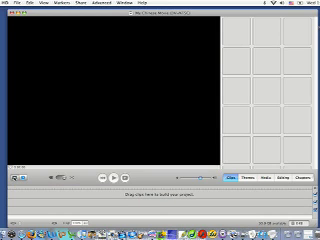
{"action": "left_click", "coordinate": [15, 178]}
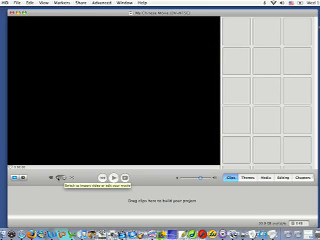
Switch to camera mode and import footage from the connected camcorder
{"action": "left_click", "coordinate": [60, 178]}
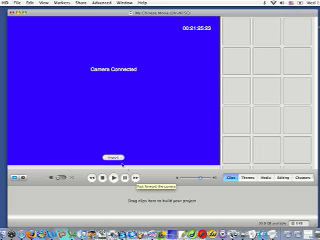
{"action": "left_click", "coordinate": [114, 157]}
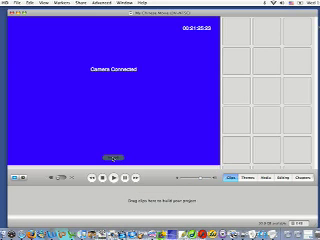